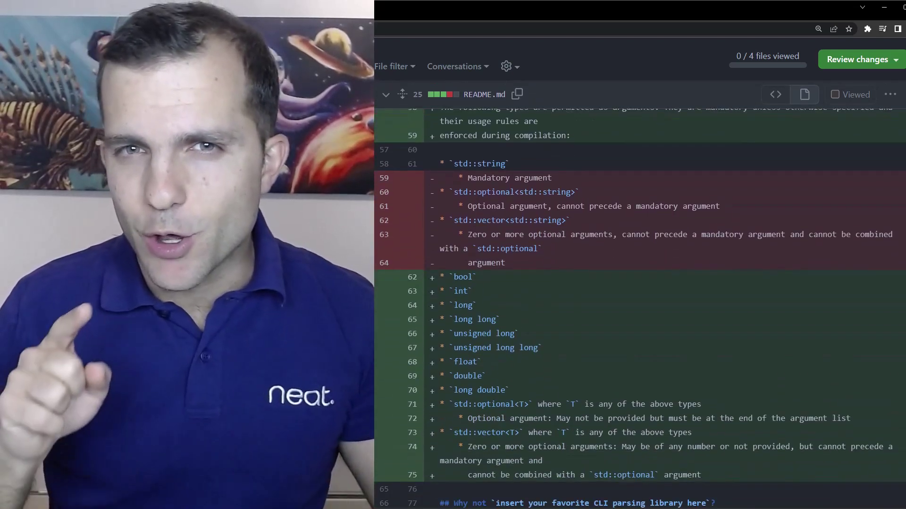
{"action": "scroll", "coordinate": [637, 319], "scroll_direction": "down", "scroll_amount": 2}
{"action": "scroll", "coordinate": [637, 319], "scroll_direction": "down", "scroll_amount": 2}
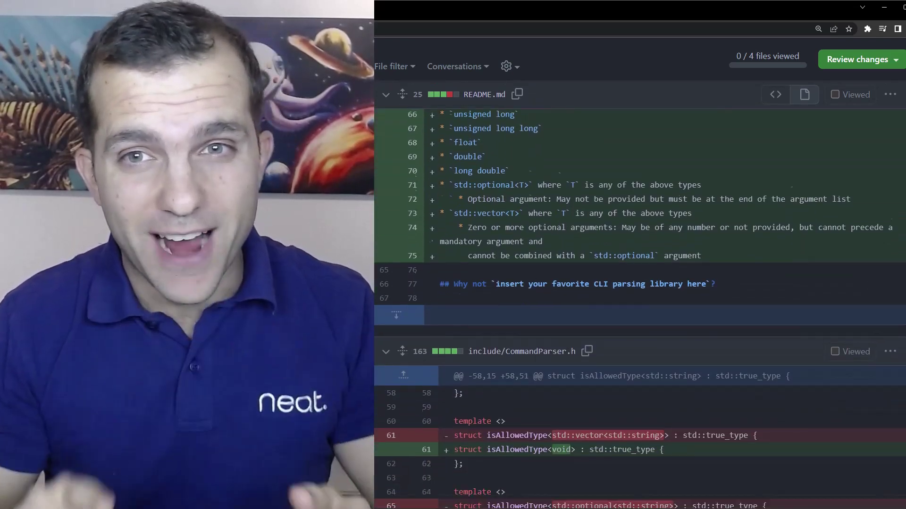
{"action": "scroll", "coordinate": [637, 318], "scroll_direction": "down", "scroll_amount": 2}
{"action": "scroll", "coordinate": [637, 318], "scroll_direction": "down", "scroll_amount": 1}
{"action": "scroll", "coordinate": [637, 318], "scroll_direction": "down", "scroll_amount": 2}
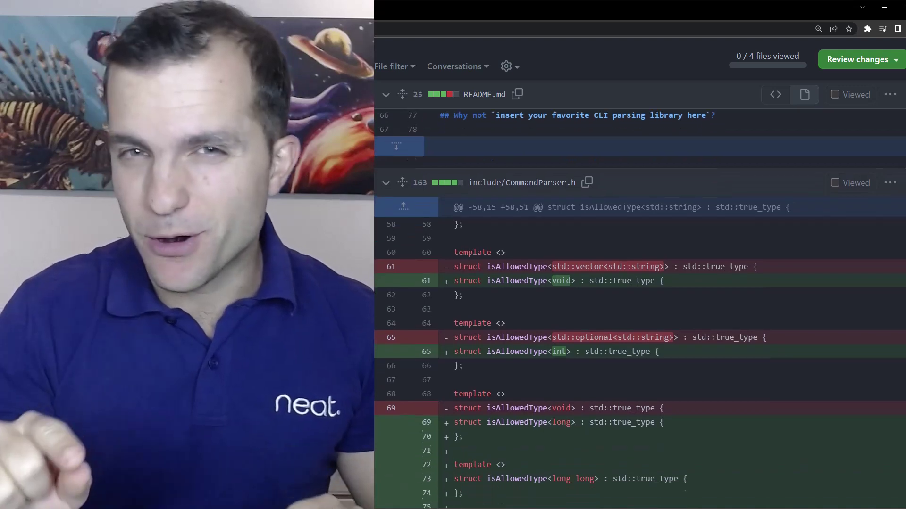
{"action": "scroll", "coordinate": [637, 319], "scroll_direction": "down", "scroll_amount": 2}
{"action": "scroll", "coordinate": [637, 319], "scroll_direction": "down", "scroll_amount": 2}
{"action": "scroll", "coordinate": [637, 318], "scroll_direction": "down", "scroll_amount": 2}
{"action": "scroll", "coordinate": [637, 319], "scroll_direction": "down", "scroll_amount": 1}
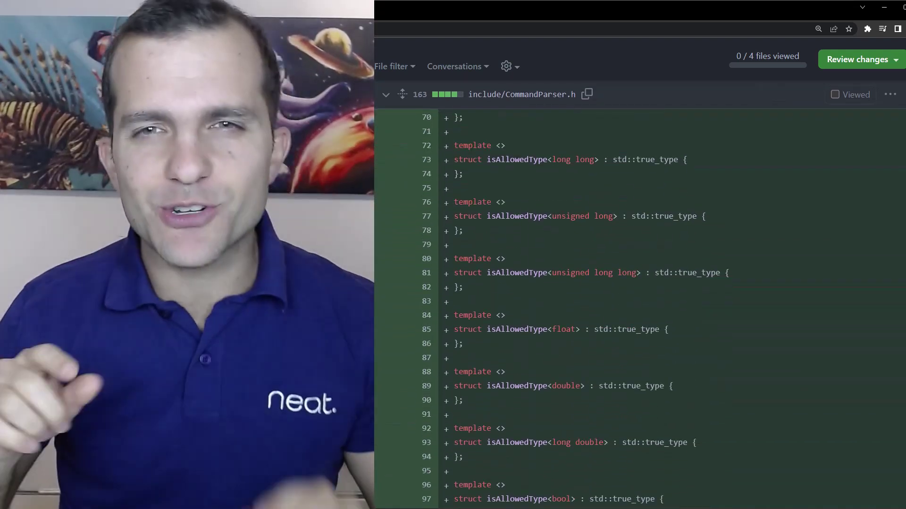
{"action": "scroll", "coordinate": [637, 318], "scroll_direction": "down", "scroll_amount": 2}
{"action": "scroll", "coordinate": [637, 319], "scroll_direction": "down", "scroll_amount": 3}
{"action": "scroll", "coordinate": [637, 318], "scroll_direction": "down", "scroll_amount": 2}
{"action": "scroll", "coordinate": [637, 318], "scroll_direction": "down", "scroll_amount": 1}
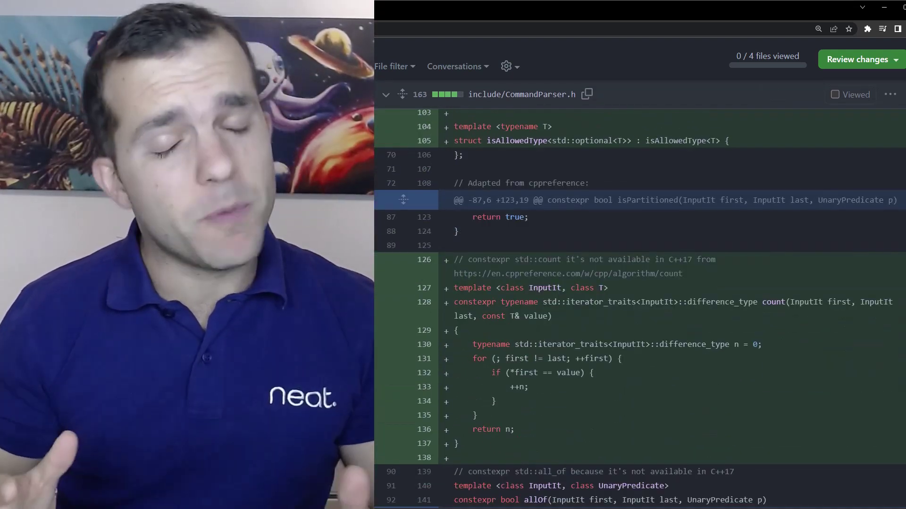
{"action": "scroll", "coordinate": [636, 318], "scroll_direction": "down", "scroll_amount": 3}
{"action": "scroll", "coordinate": [637, 318], "scroll_direction": "down", "scroll_amount": 2}
{"action": "scroll", "coordinate": [637, 318], "scroll_direction": "down", "scroll_amount": 3}
{"action": "scroll", "coordinate": [637, 318], "scroll_direction": "down", "scroll_amount": 2}
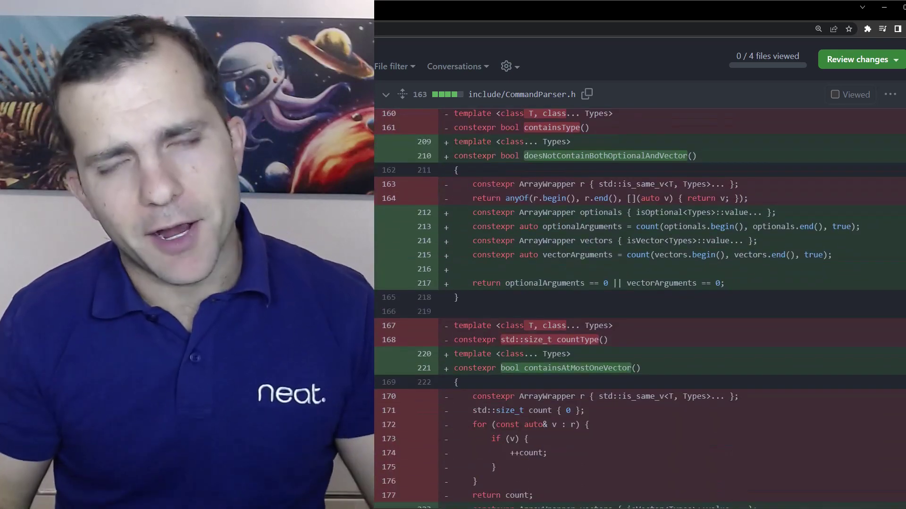
{"action": "scroll", "coordinate": [638, 318], "scroll_direction": "down", "scroll_amount": 3}
{"action": "scroll", "coordinate": [636, 319], "scroll_direction": "down", "scroll_amount": 1}
{"action": "scroll", "coordinate": [637, 319], "scroll_direction": "down", "scroll_amount": 2}
{"action": "scroll", "coordinate": [637, 319], "scroll_direction": "down", "scroll_amount": 1}
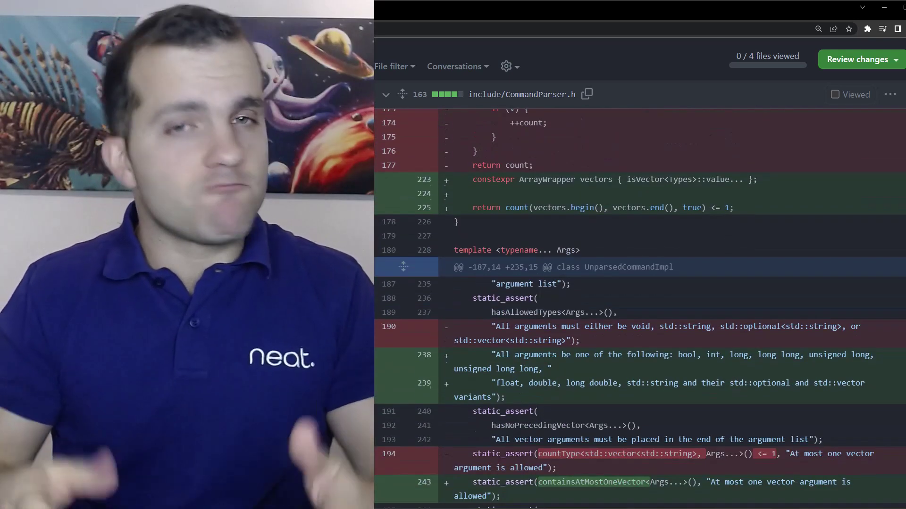
{"action": "scroll", "coordinate": [637, 318], "scroll_direction": "down", "scroll_amount": 3}
{"action": "scroll", "coordinate": [637, 319], "scroll_direction": "down", "scroll_amount": 2}
{"action": "scroll", "coordinate": [637, 318], "scroll_direction": "down", "scroll_amount": 3}
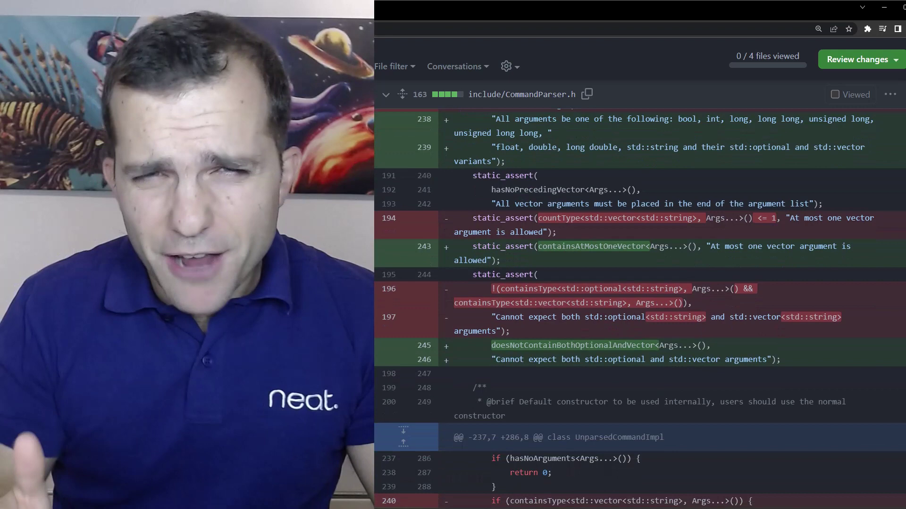
{"action": "scroll", "coordinate": [637, 319], "scroll_direction": "down", "scroll_amount": 2}
{"action": "scroll", "coordinate": [637, 318], "scroll_direction": "down", "scroll_amount": 1}
{"action": "scroll", "coordinate": [637, 319], "scroll_direction": "down", "scroll_amount": 2}
{"action": "scroll", "coordinate": [637, 319], "scroll_direction": "down", "scroll_amount": 1}
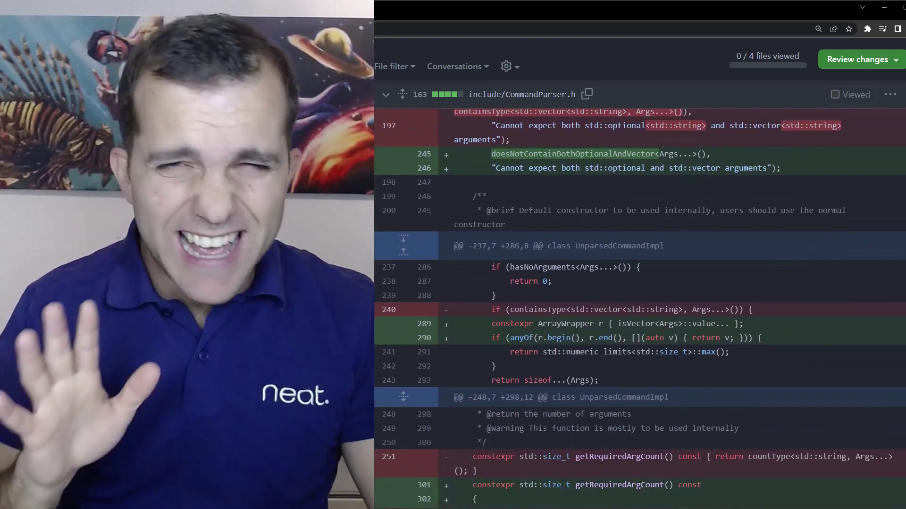
{"action": "scroll", "coordinate": [637, 318], "scroll_direction": "down", "scroll_amount": 3}
{"action": "scroll", "coordinate": [637, 318], "scroll_direction": "down", "scroll_amount": 1}
{"action": "scroll", "coordinate": [637, 319], "scroll_direction": "down", "scroll_amount": 2}
{"action": "scroll", "coordinate": [637, 318], "scroll_direction": "down", "scroll_amount": 1}
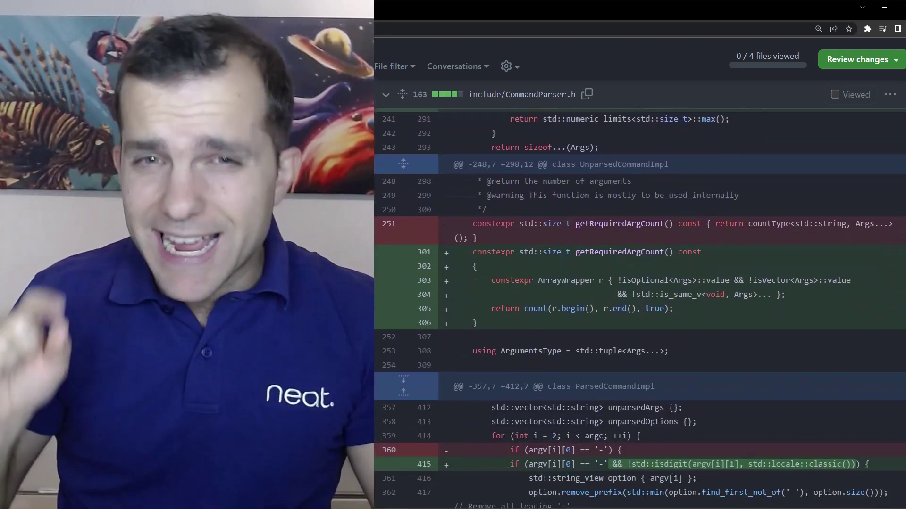
{"action": "scroll", "coordinate": [636, 318], "scroll_direction": "down", "scroll_amount": 2}
{"action": "scroll", "coordinate": [637, 318], "scroll_direction": "down", "scroll_amount": 2}
{"action": "scroll", "coordinate": [636, 319], "scroll_direction": "down", "scroll_amount": 3}
{"action": "scroll", "coordinate": [638, 318], "scroll_direction": "down", "scroll_amount": 2}
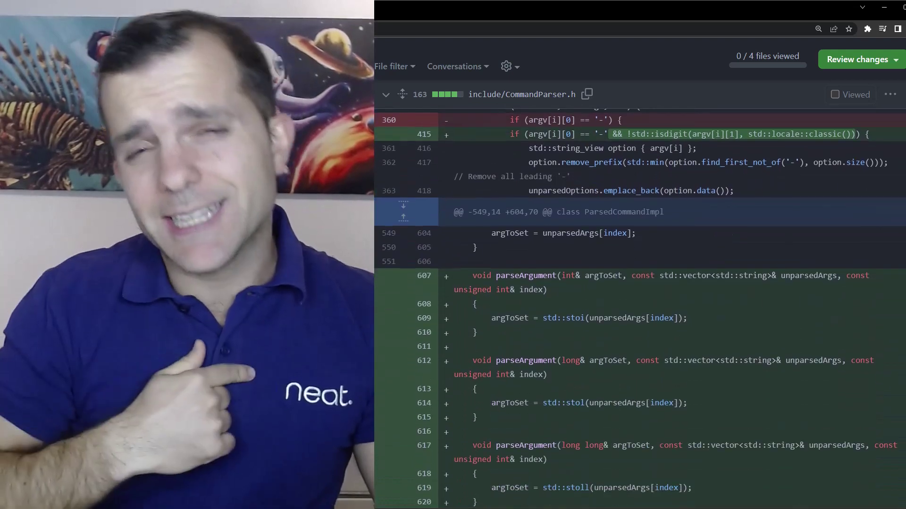
{"action": "scroll", "coordinate": [637, 318], "scroll_direction": "down", "scroll_amount": 2}
{"action": "scroll", "coordinate": [638, 318], "scroll_direction": "down", "scroll_amount": 2}
{"action": "scroll", "coordinate": [637, 319], "scroll_direction": "down", "scroll_amount": 3}
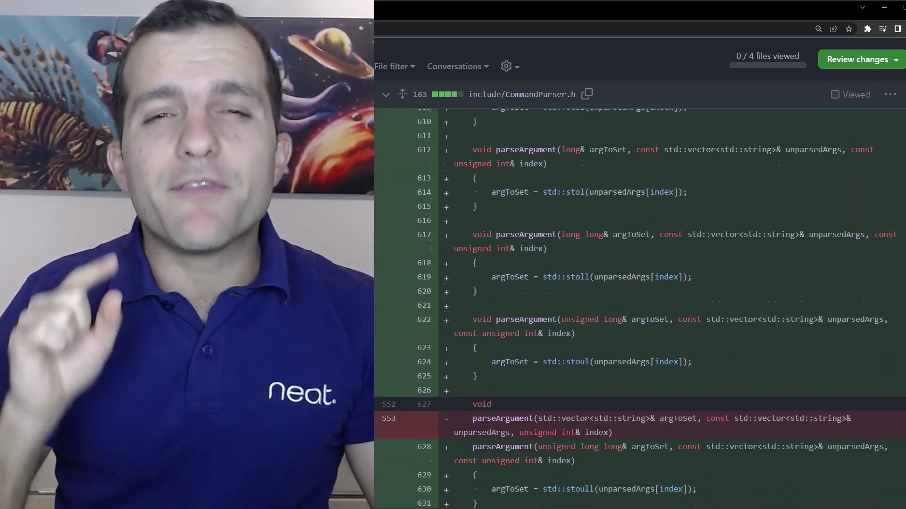
{"action": "scroll", "coordinate": [637, 319], "scroll_direction": "down", "scroll_amount": 2}
{"action": "scroll", "coordinate": [636, 319], "scroll_direction": "down", "scroll_amount": 2}
{"action": "scroll", "coordinate": [638, 319], "scroll_direction": "down", "scroll_amount": 3}
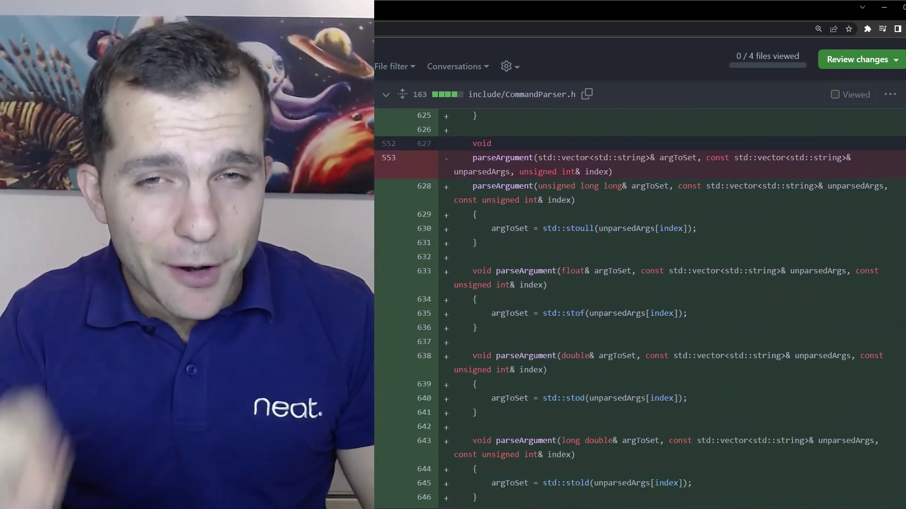
{"action": "scroll", "coordinate": [637, 318], "scroll_direction": "down", "scroll_amount": 2}
{"action": "scroll", "coordinate": [637, 319], "scroll_direction": "down", "scroll_amount": 2}
{"action": "scroll", "coordinate": [637, 319], "scroll_direction": "down", "scroll_amount": 2}
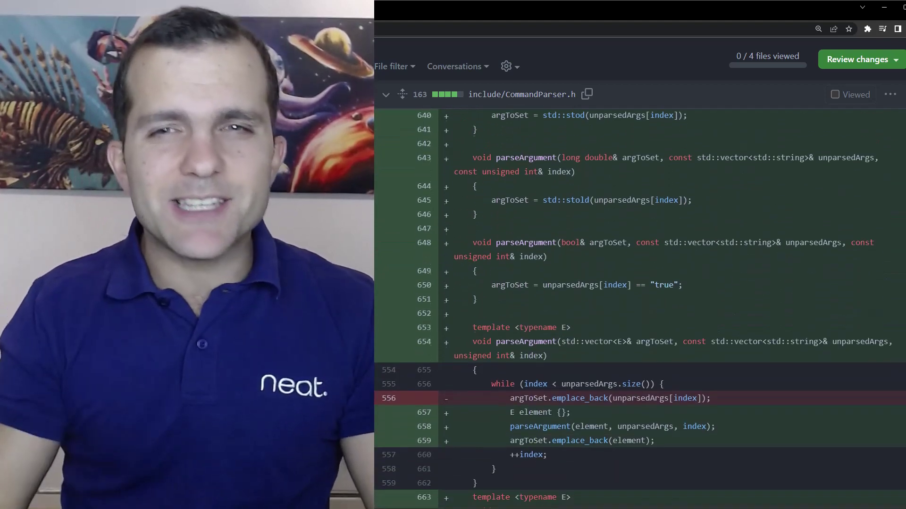
{"action": "scroll", "coordinate": [637, 318], "scroll_direction": "down", "scroll_amount": 1}
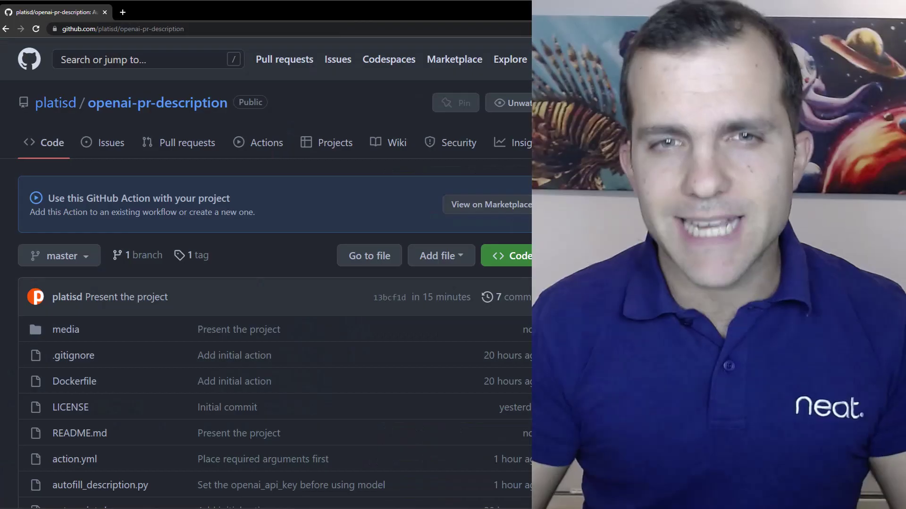
{"action": "scroll", "coordinate": [269, 283], "scroll_direction": "down", "scroll_amount": 2}
{"action": "scroll", "coordinate": [270, 283], "scroll_direction": "down", "scroll_amount": 1}
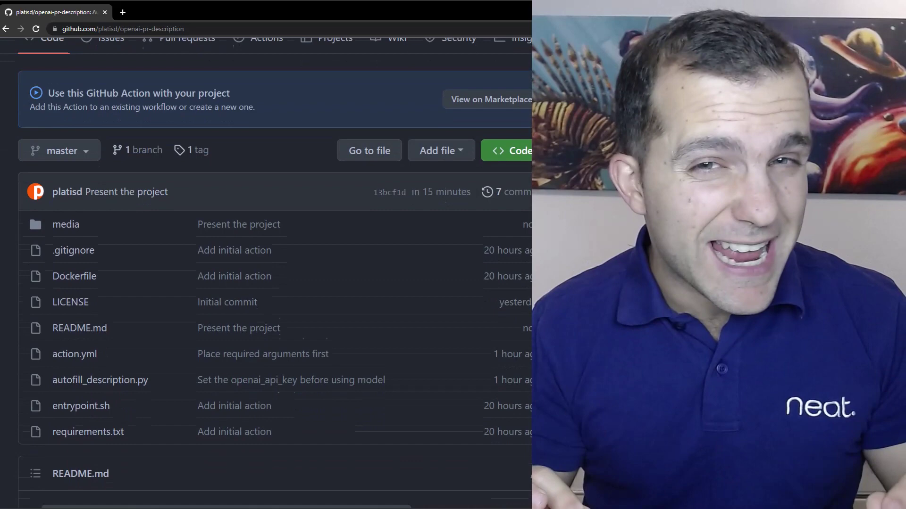
{"action": "scroll", "coordinate": [269, 283], "scroll_direction": "down", "scroll_amount": 1}
{"action": "scroll", "coordinate": [269, 283], "scroll_direction": "down", "scroll_amount": 1}
{"action": "scroll", "coordinate": [269, 283], "scroll_direction": "down", "scroll_amount": 2}
{"action": "scroll", "coordinate": [269, 283], "scroll_direction": "down", "scroll_amount": 1}
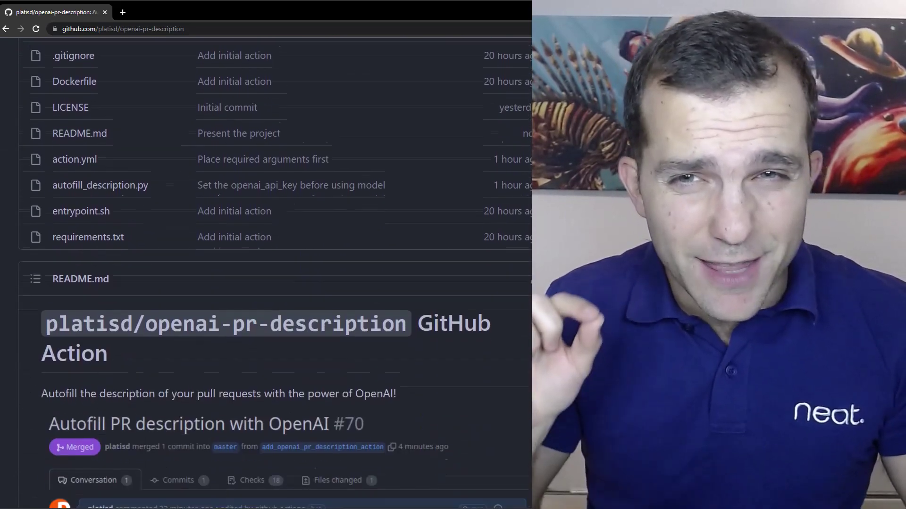
{"action": "scroll", "coordinate": [268, 283], "scroll_direction": "down", "scroll_amount": 1}
{"action": "scroll", "coordinate": [269, 283], "scroll_direction": "down", "scroll_amount": 2}
{"action": "scroll", "coordinate": [270, 283], "scroll_direction": "down", "scroll_amount": 2}
{"action": "scroll", "coordinate": [269, 283], "scroll_direction": "down", "scroll_amount": 1}
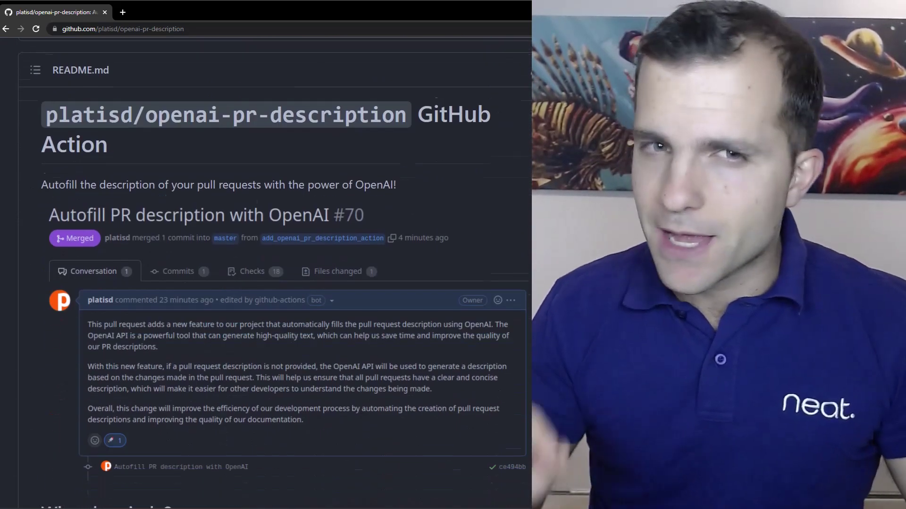
{"action": "scroll", "coordinate": [269, 284], "scroll_direction": "down", "scroll_amount": 1}
{"action": "scroll", "coordinate": [269, 283], "scroll_direction": "down", "scroll_amount": 1}
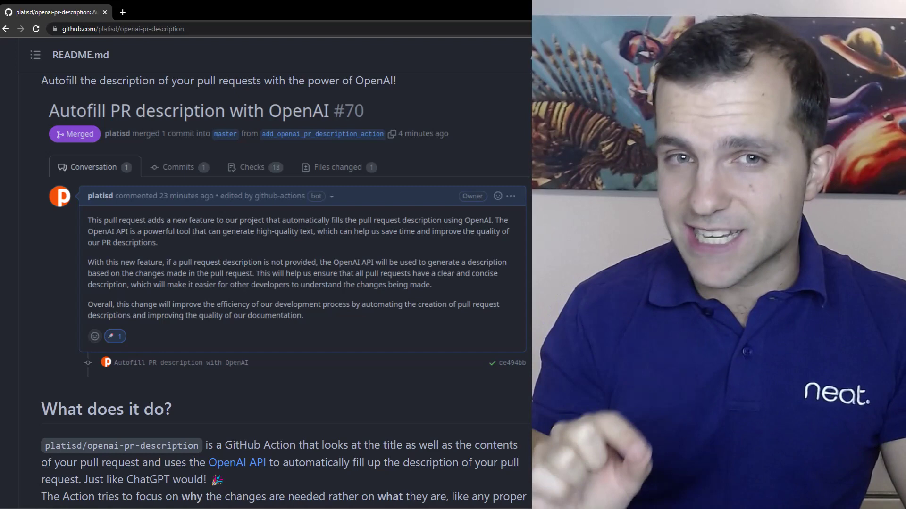
{"action": "scroll", "coordinate": [283, 283], "scroll_direction": "down", "scroll_amount": 2}
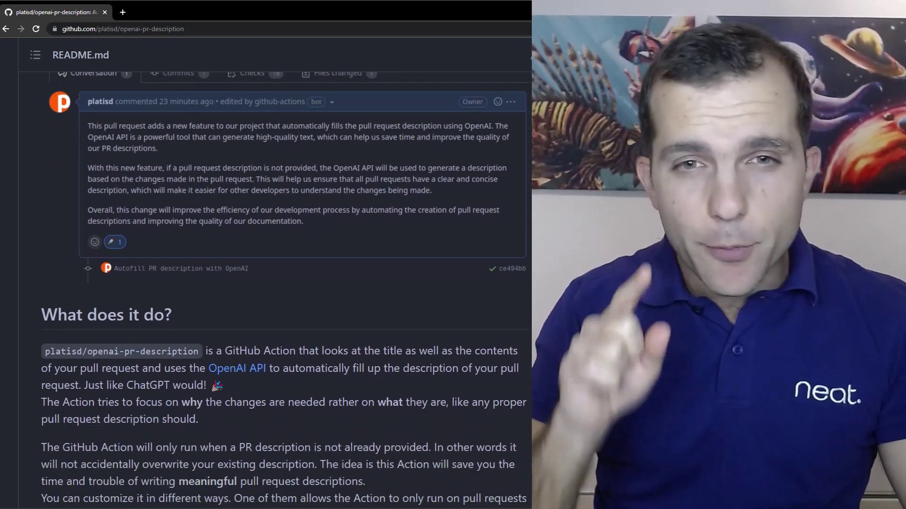
{"action": "scroll", "coordinate": [283, 284], "scroll_direction": "down", "scroll_amount": 2}
{"action": "scroll", "coordinate": [283, 283], "scroll_direction": "down", "scroll_amount": 2}
{"action": "scroll", "coordinate": [283, 283], "scroll_direction": "down", "scroll_amount": 2}
{"action": "scroll", "coordinate": [283, 283], "scroll_direction": "down", "scroll_amount": 2}
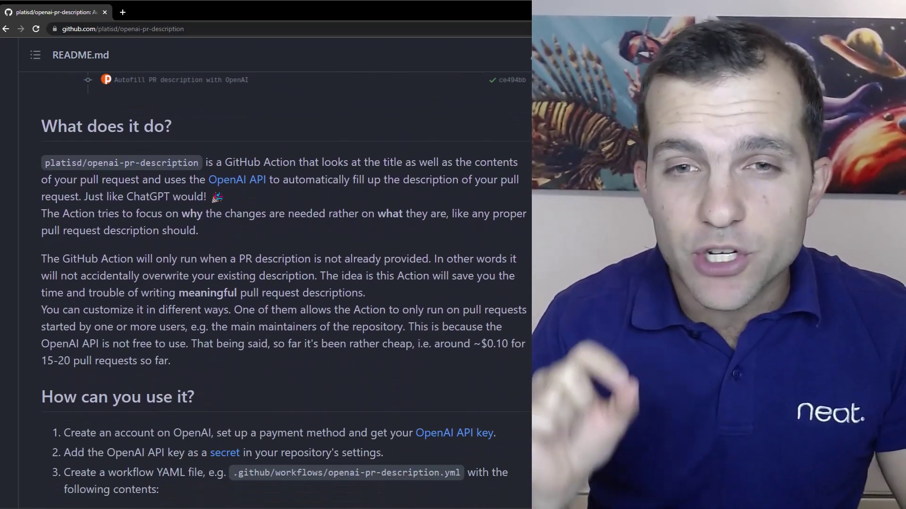
{"action": "scroll", "coordinate": [283, 283], "scroll_direction": "down", "scroll_amount": 2}
{"action": "scroll", "coordinate": [283, 283], "scroll_direction": "up", "scroll_amount": 2}
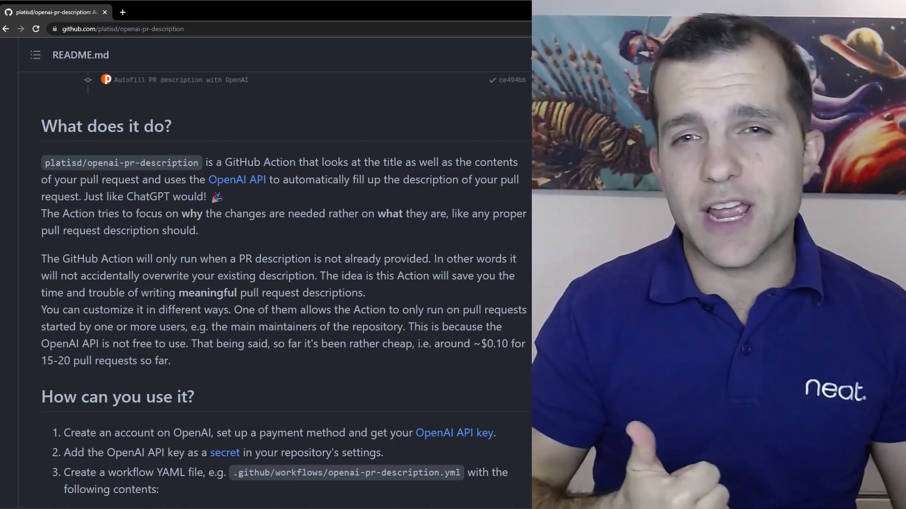
{"action": "scroll", "coordinate": [283, 284], "scroll_direction": "down", "scroll_amount": 4}
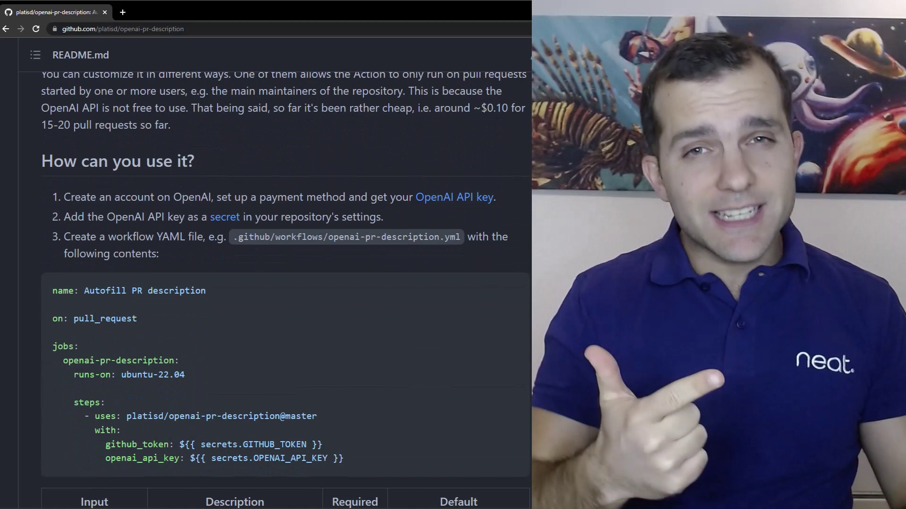
{"action": "scroll", "coordinate": [283, 283], "scroll_direction": "down", "scroll_amount": 1}
{"action": "scroll", "coordinate": [283, 283], "scroll_direction": "down", "scroll_amount": 1}
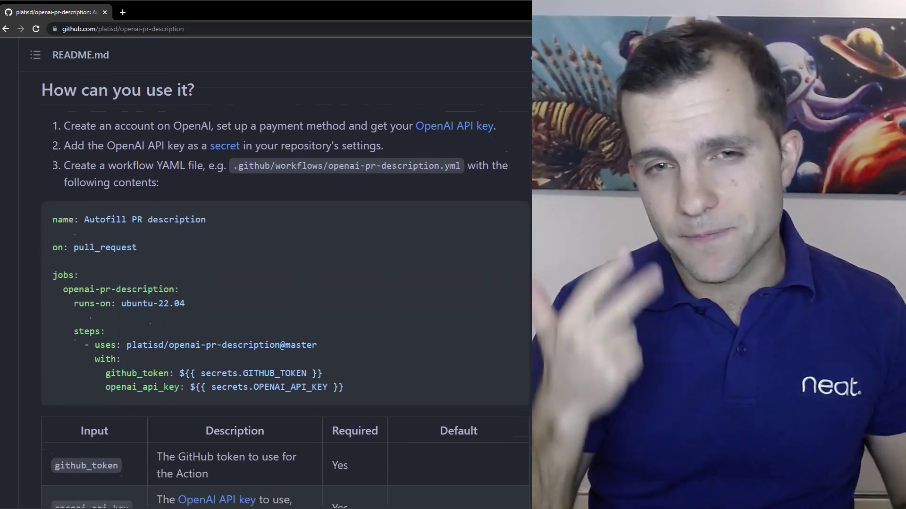
{"action": "scroll", "coordinate": [284, 283], "scroll_direction": "up", "scroll_amount": 1}
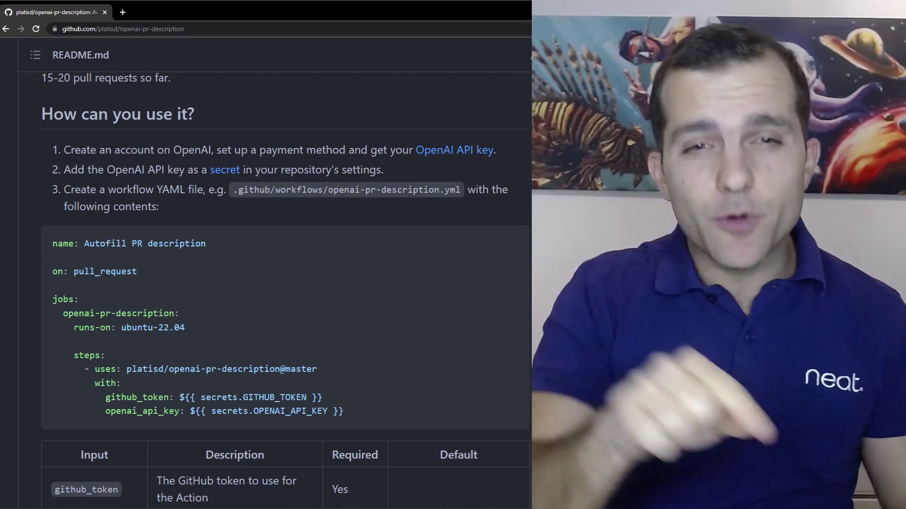
{"action": "scroll", "coordinate": [283, 283], "scroll_direction": "down", "scroll_amount": 3}
{"action": "scroll", "coordinate": [283, 283], "scroll_direction": "down", "scroll_amount": 3}
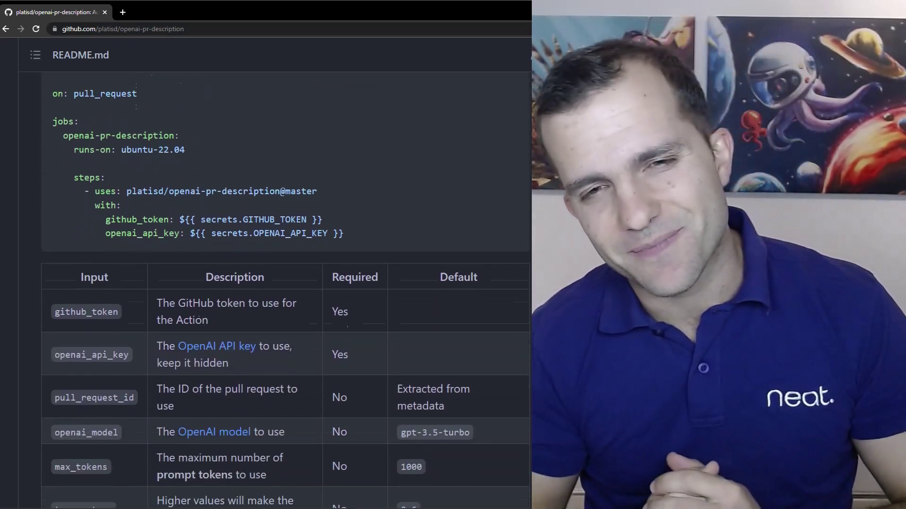
{"action": "scroll", "coordinate": [283, 283], "scroll_direction": "down", "scroll_amount": 2}
{"action": "scroll", "coordinate": [283, 283], "scroll_direction": "down", "scroll_amount": 2}
{"action": "scroll", "coordinate": [283, 283], "scroll_direction": "down", "scroll_amount": 2}
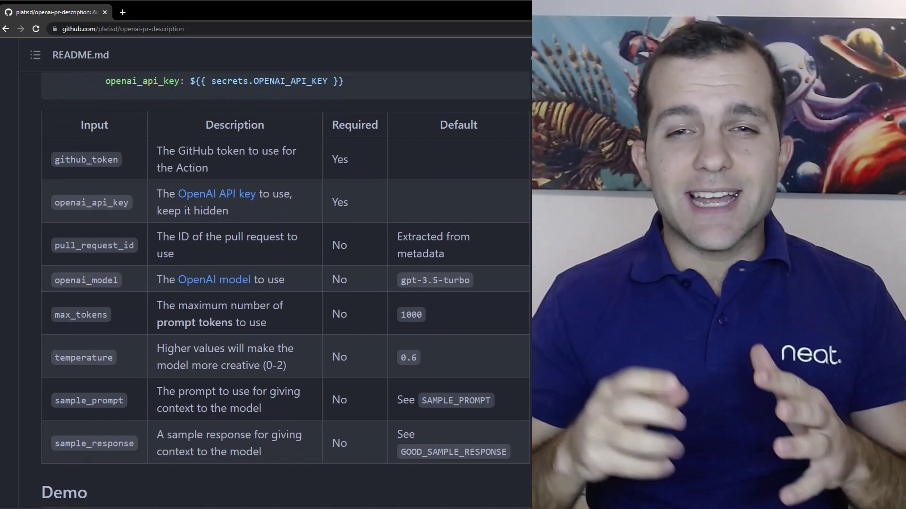